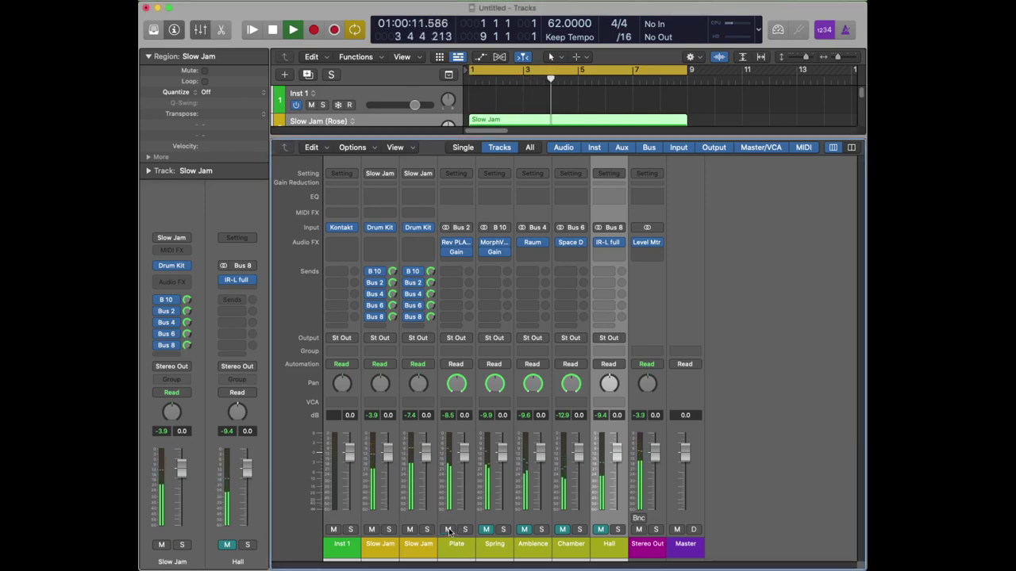
Step: View the Rev PLATE-140 reverb on the Plate channel during playback, close it and mute the channel
left_click(457, 244)
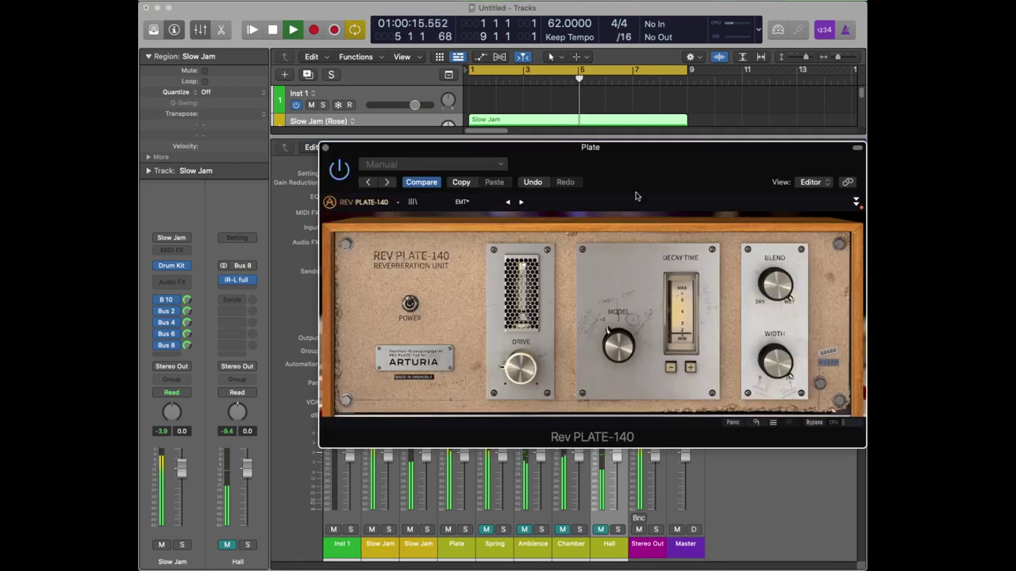
left_click_drag(712, 167, 608, 174)
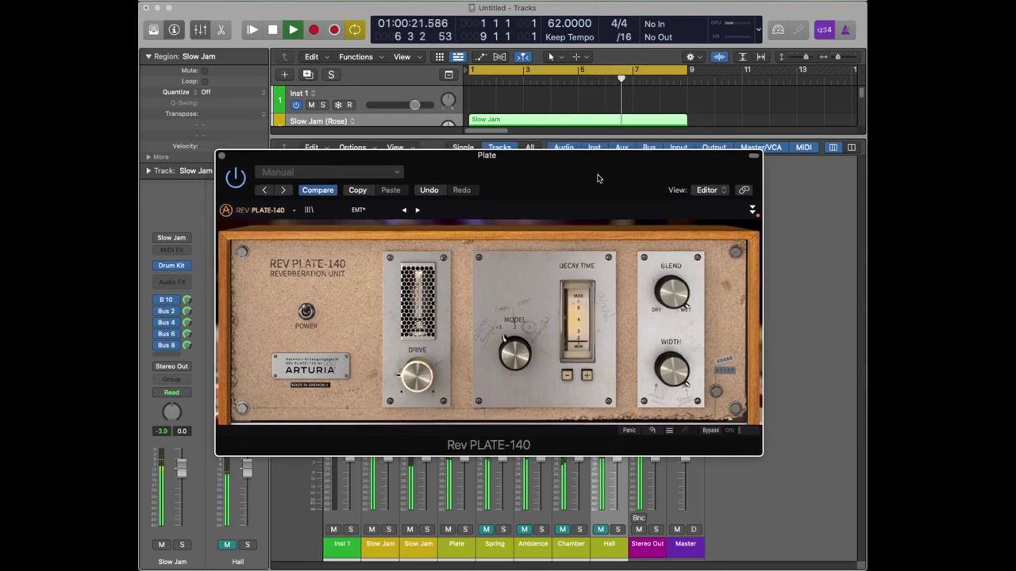
left_click(221, 157)
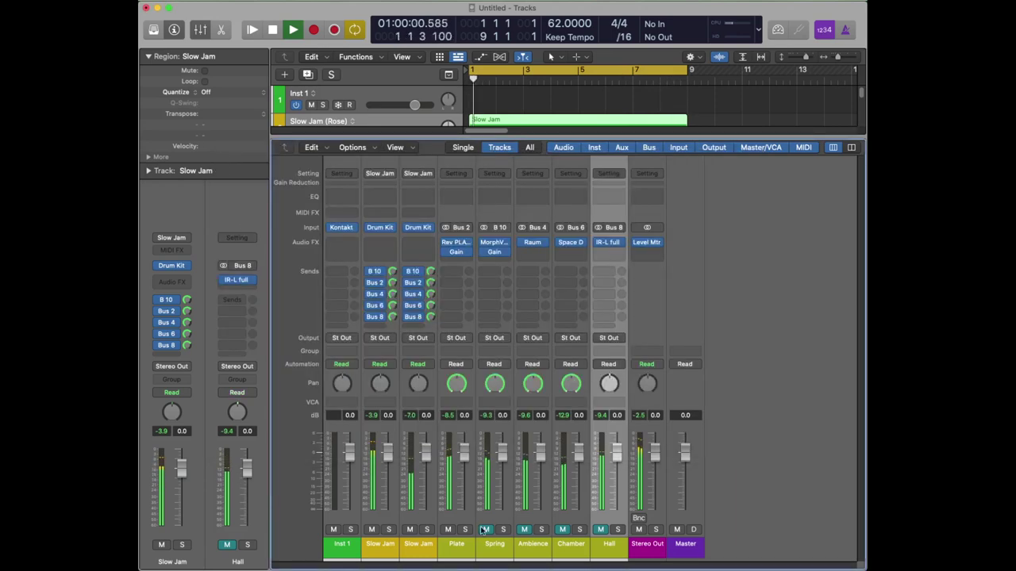
left_click(447, 529)
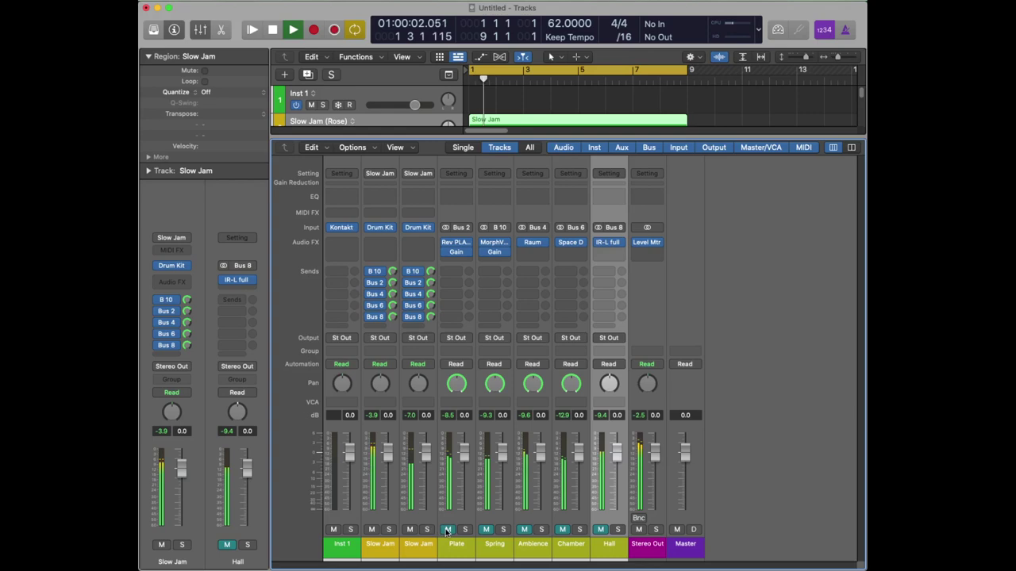
Step: Audition the Spring channel unmuted with its MorphVerb plug-in in view, closing the plug-in and muting the channel again
left_click(487, 530)
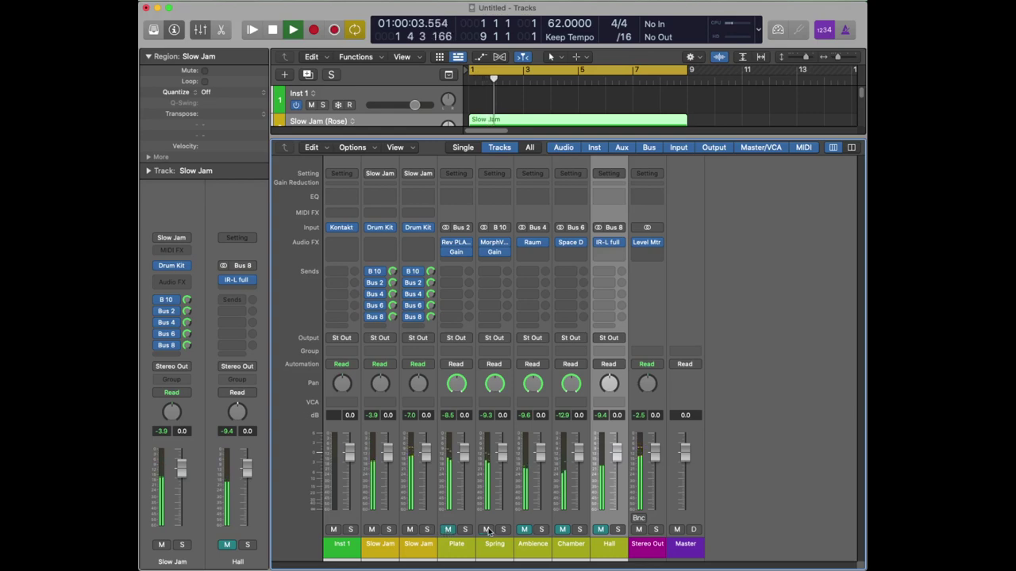
left_click(496, 247)
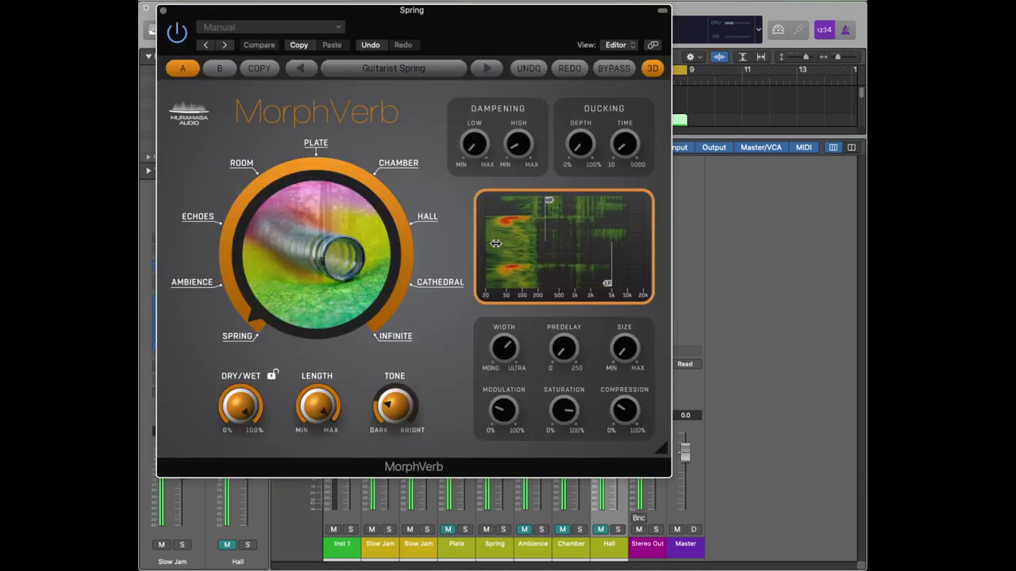
left_click_drag(443, 40, 561, 97)
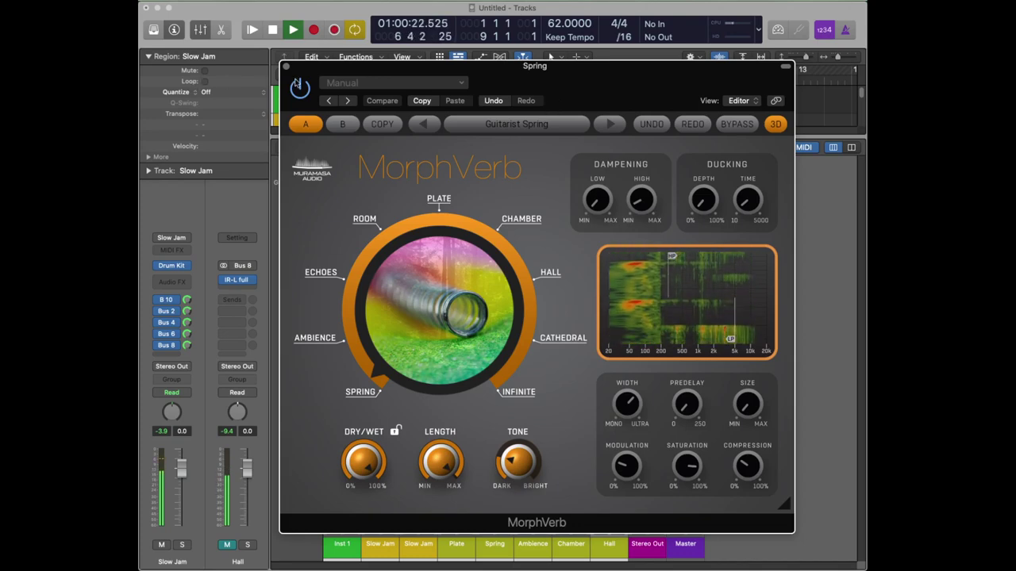
left_click(286, 66)
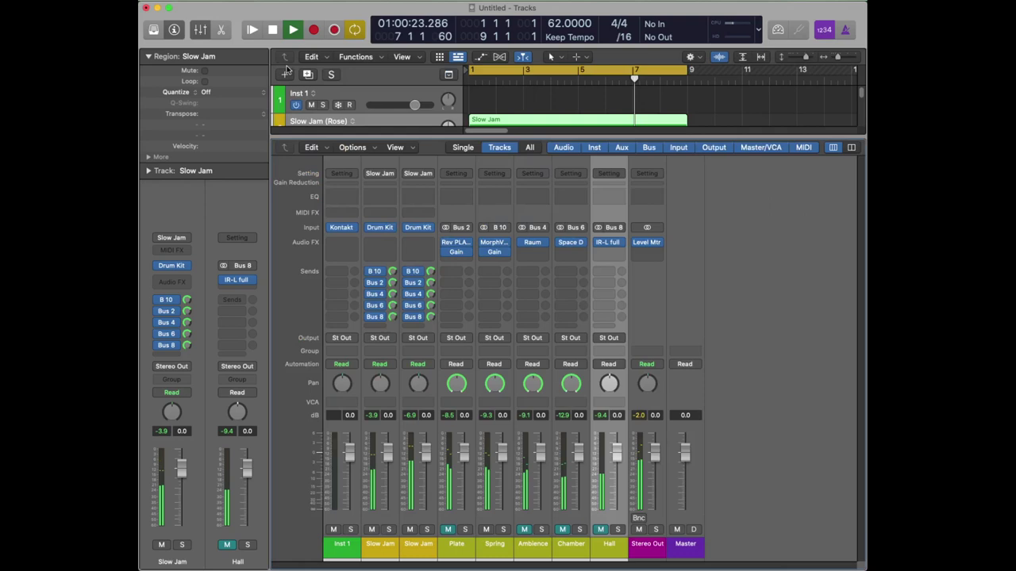
left_click(487, 530)
Step: Audition the Ambience channel unmuted with its Raum plug-in in view, closing the plug-in and muting the channel again
left_click(524, 530)
left_click(523, 529)
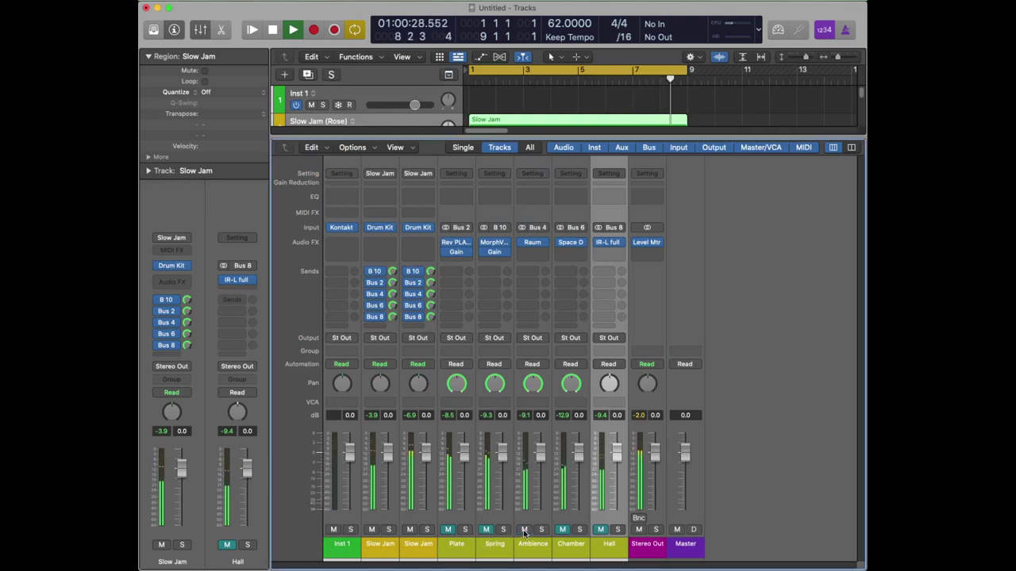
left_click(534, 243)
left_click_drag(565, 159, 541, 167)
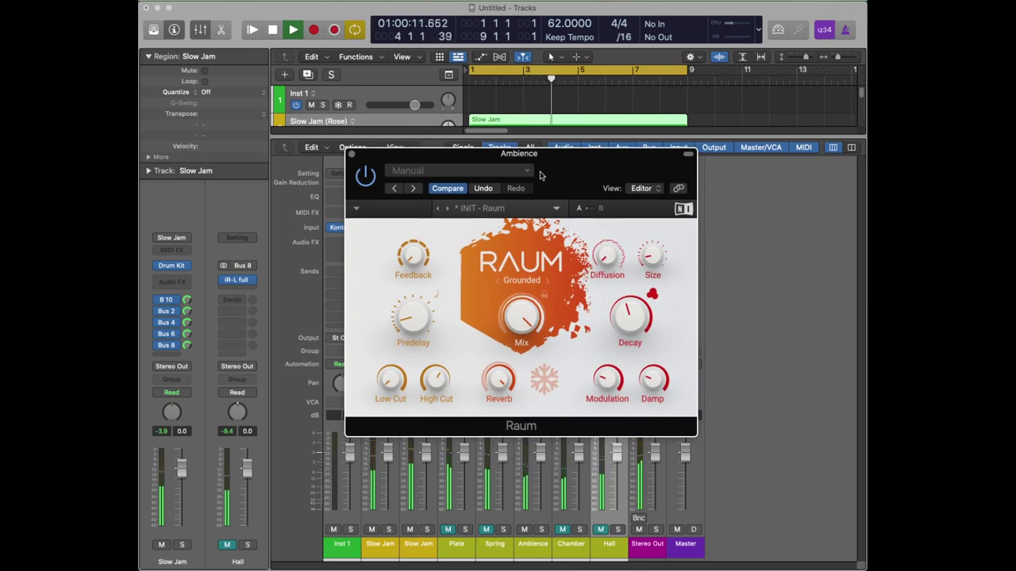
left_click(350, 154)
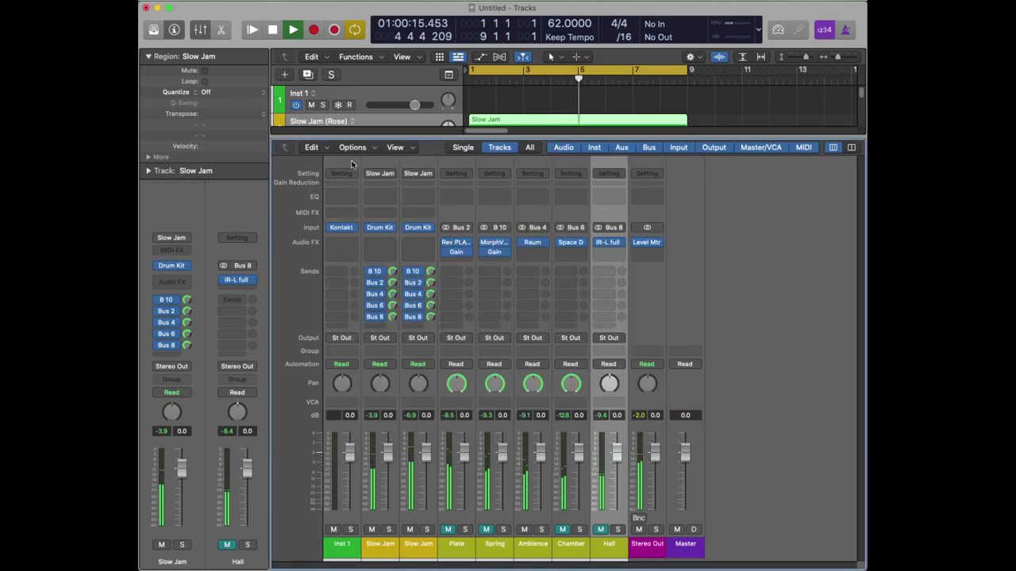
left_click(524, 530)
Step: Audition the Chamber channel unmuted with its Space Designer reverb in view, closing the plug-in and muting the channel again
left_click(562, 529)
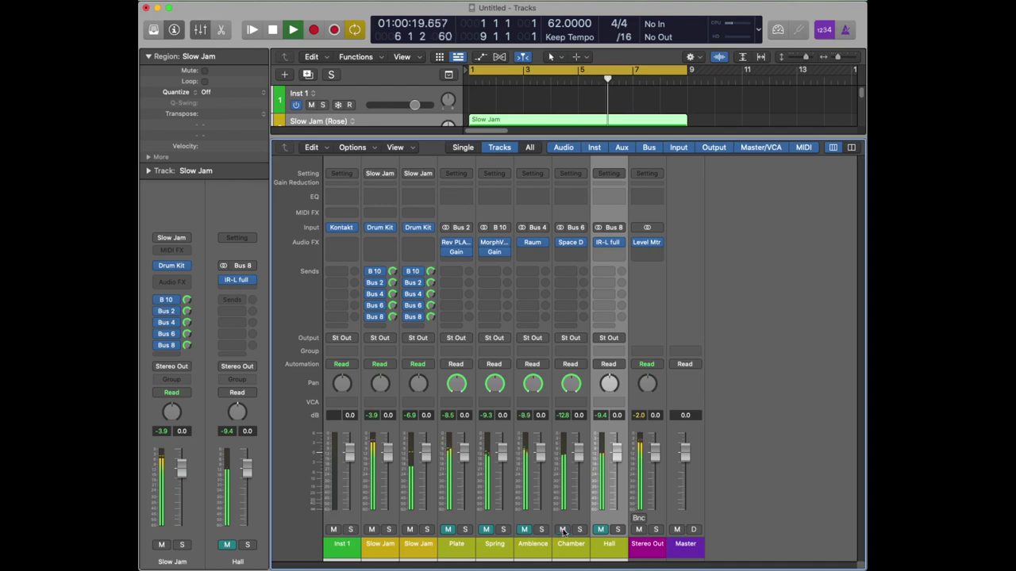
mouse_move(572, 246)
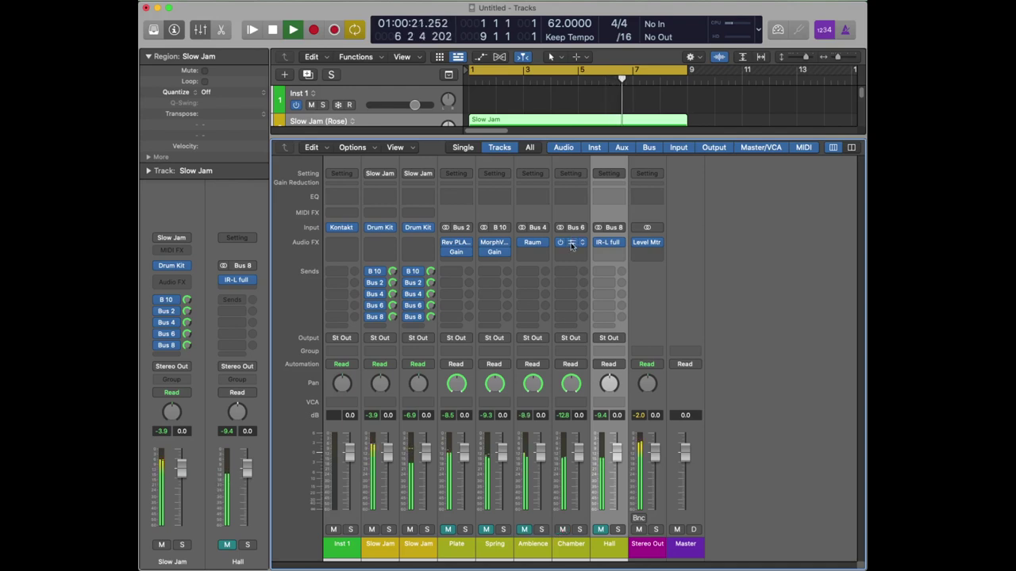
left_click(569, 246)
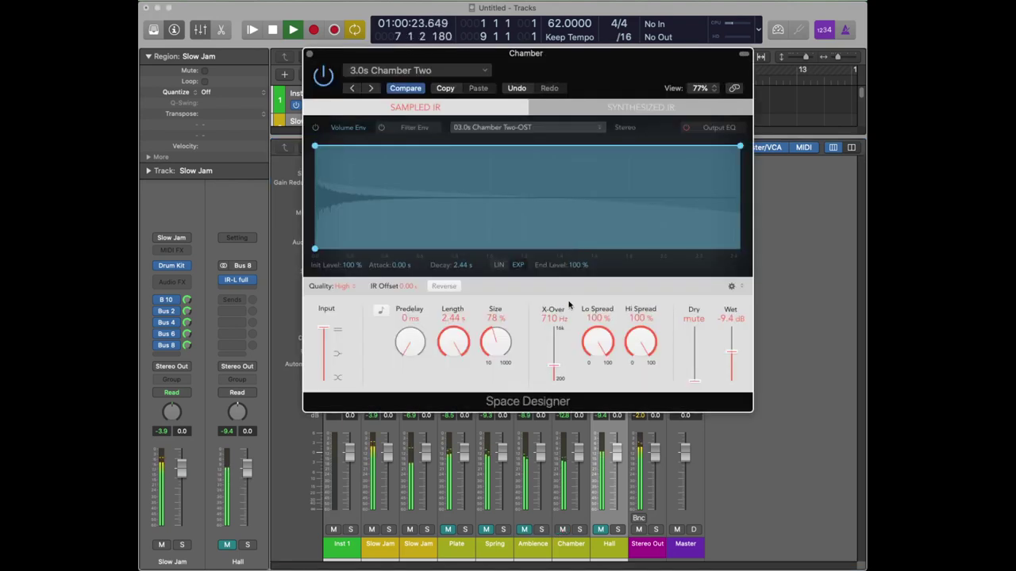
left_click_drag(580, 59, 545, 133)
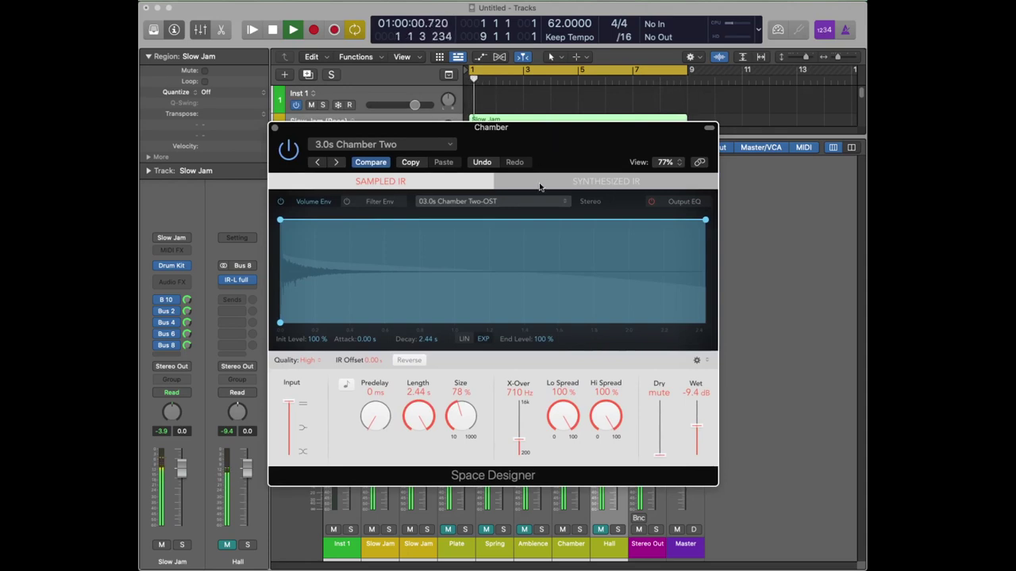
left_click(275, 129)
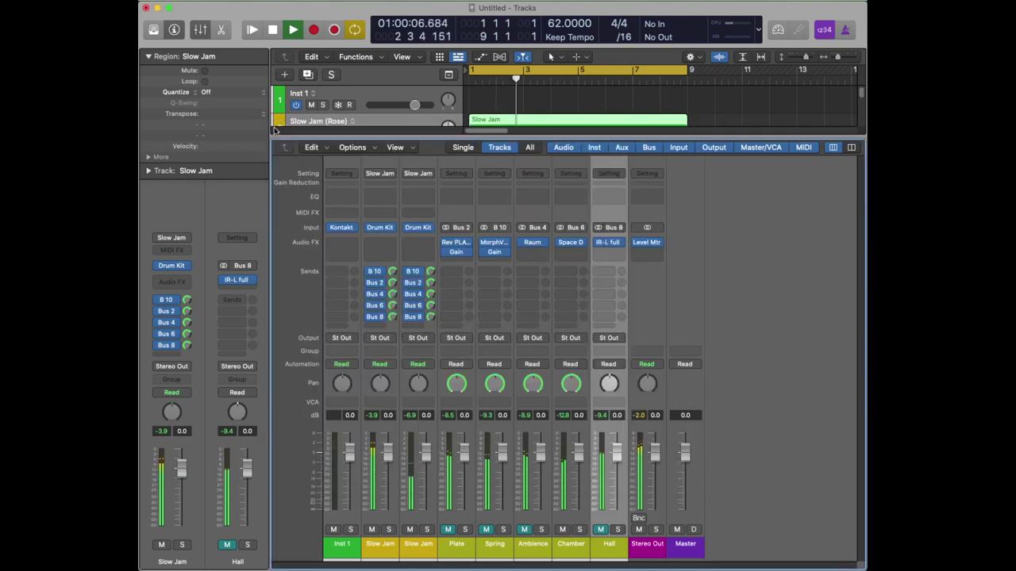
left_click(564, 530)
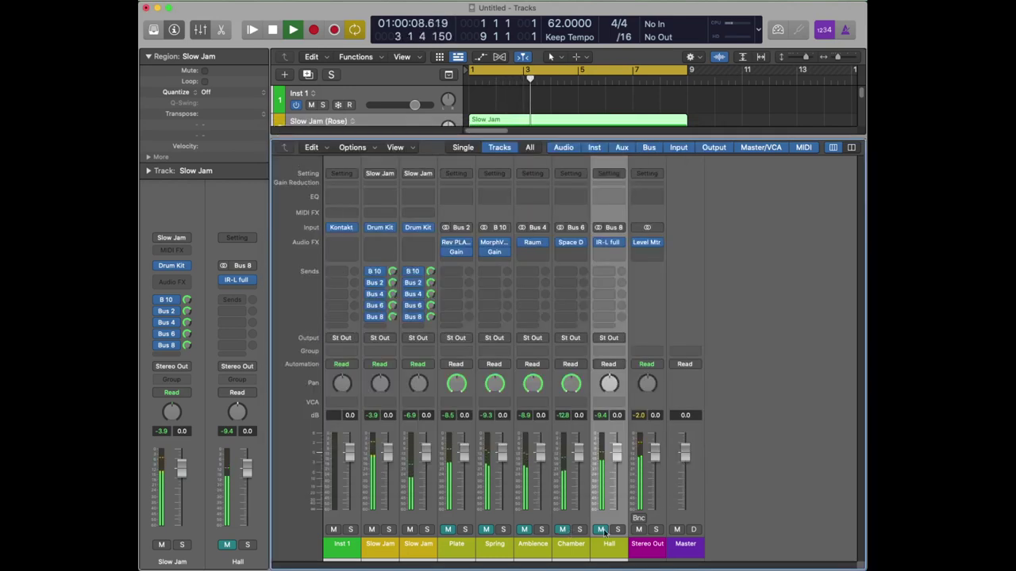
Step: Audition the Hall channel unmuted with its IR-L full reverb in view, closing the plug-in and muting the channel again
left_click(600, 529)
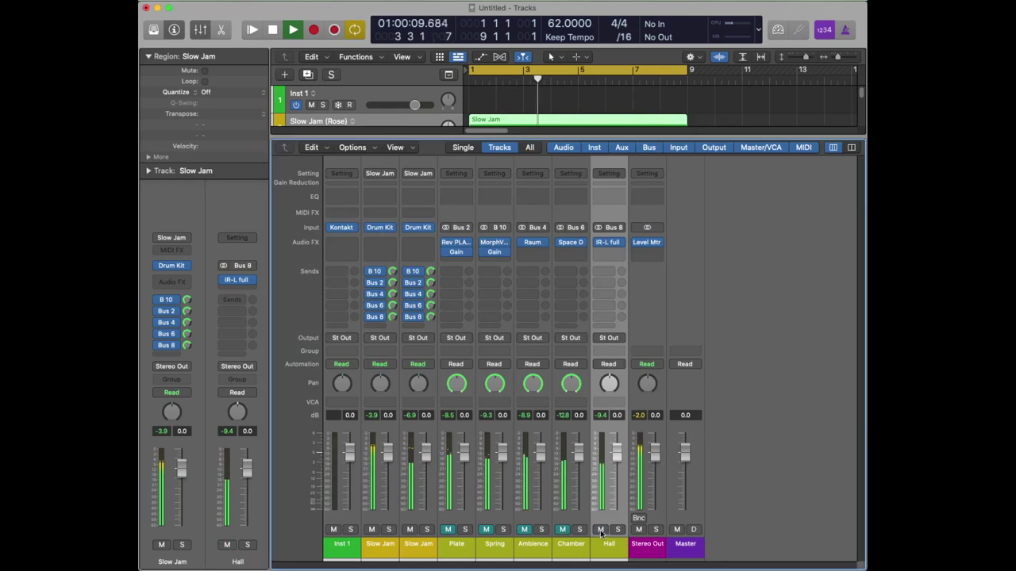
left_click(608, 244)
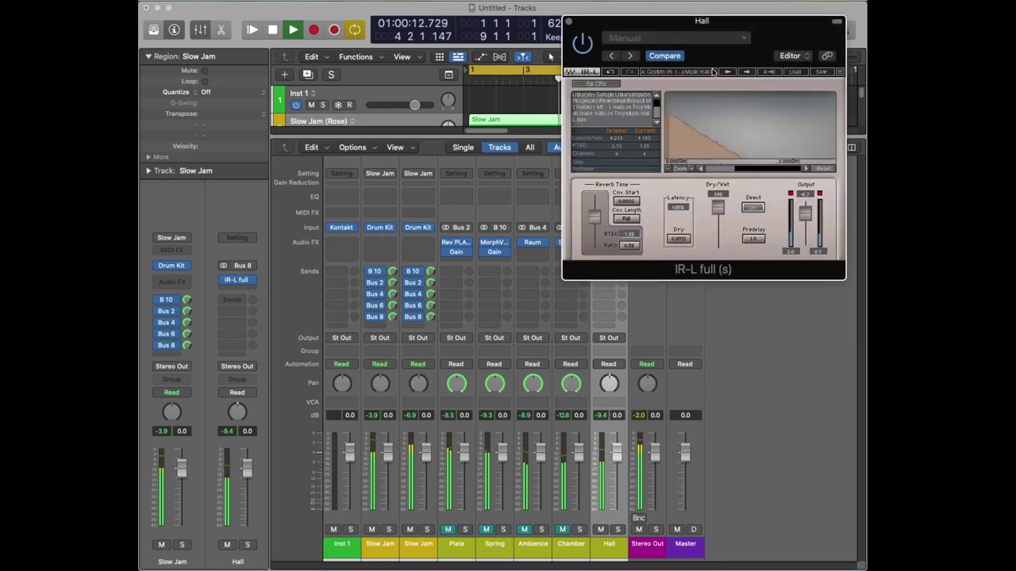
left_click_drag(717, 28, 483, 178)
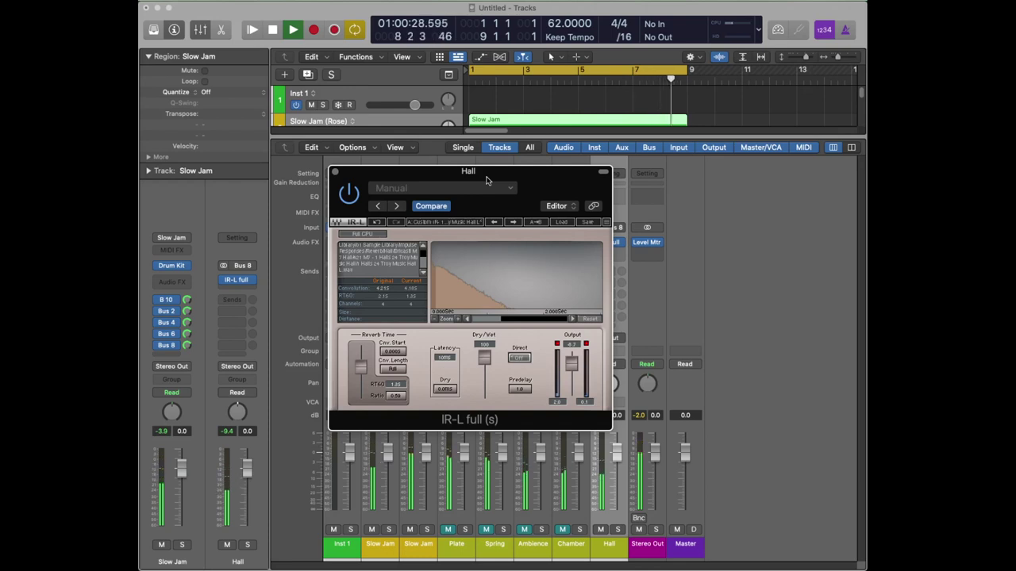
left_click(334, 172)
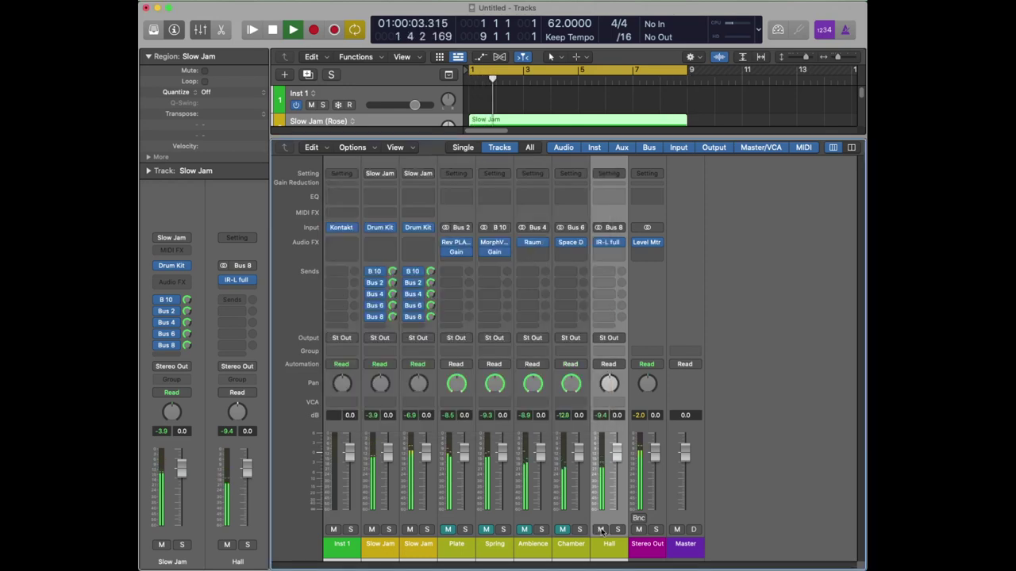
left_click(600, 530)
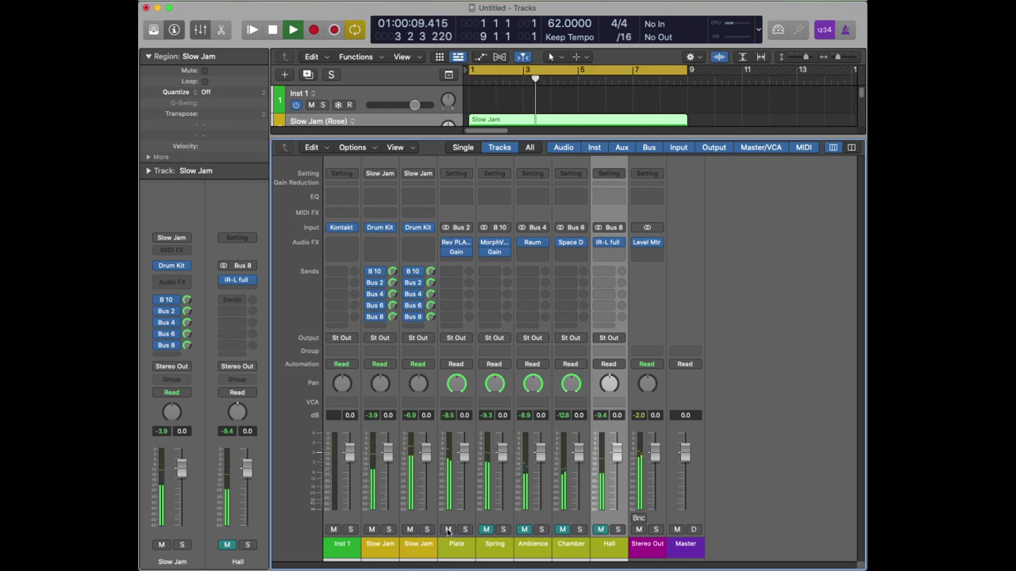
Step: Review the Plate channel's Rev PLATE-140 settings a second time during playback, close the plug-in and mute the channel
left_click(461, 246)
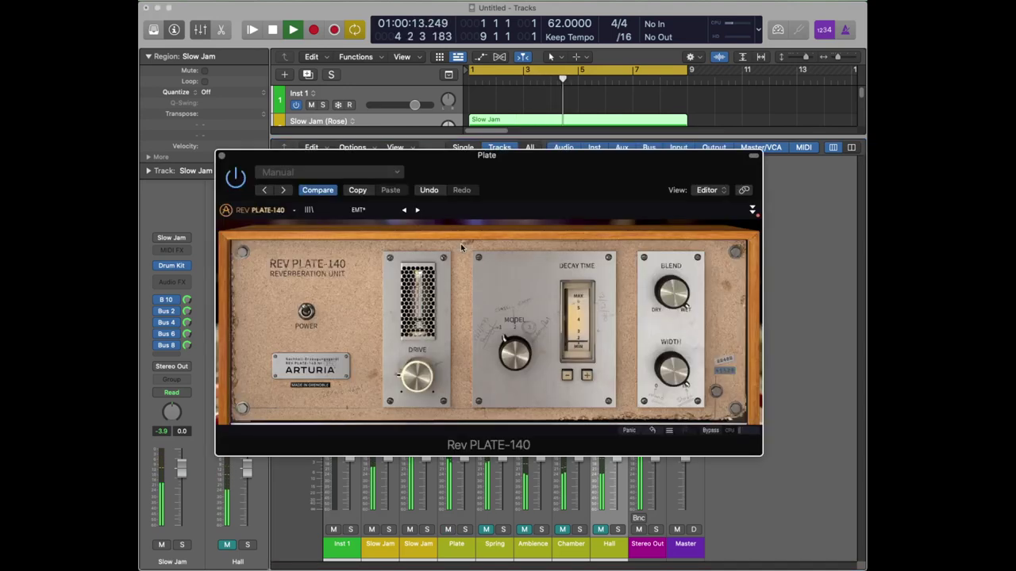
left_click(222, 156)
left_click(449, 531)
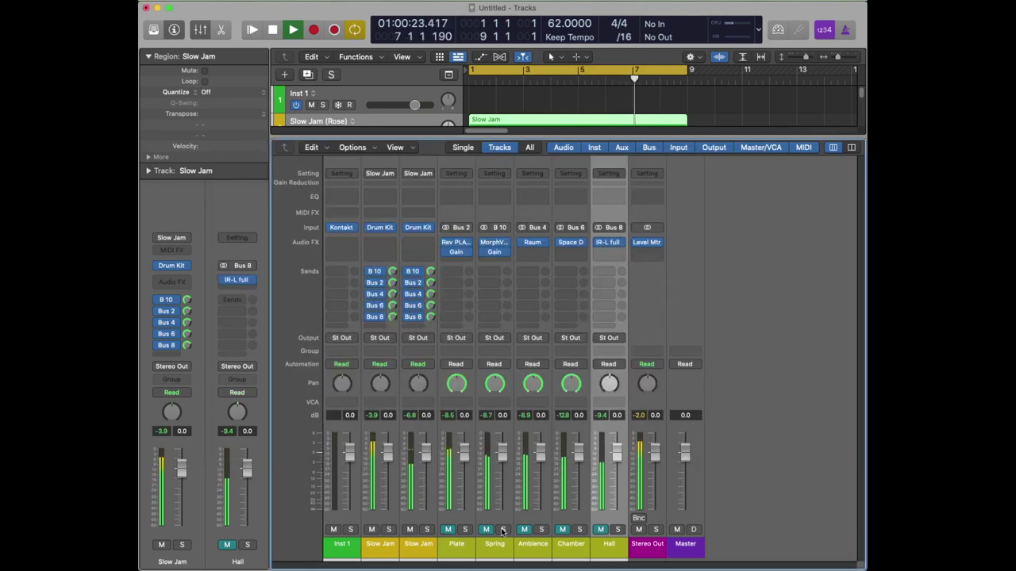
Step: Unmute the Spring channel to hear it a second time, review its MorphVerb settings and mute it again
left_click(486, 530)
left_click(492, 254)
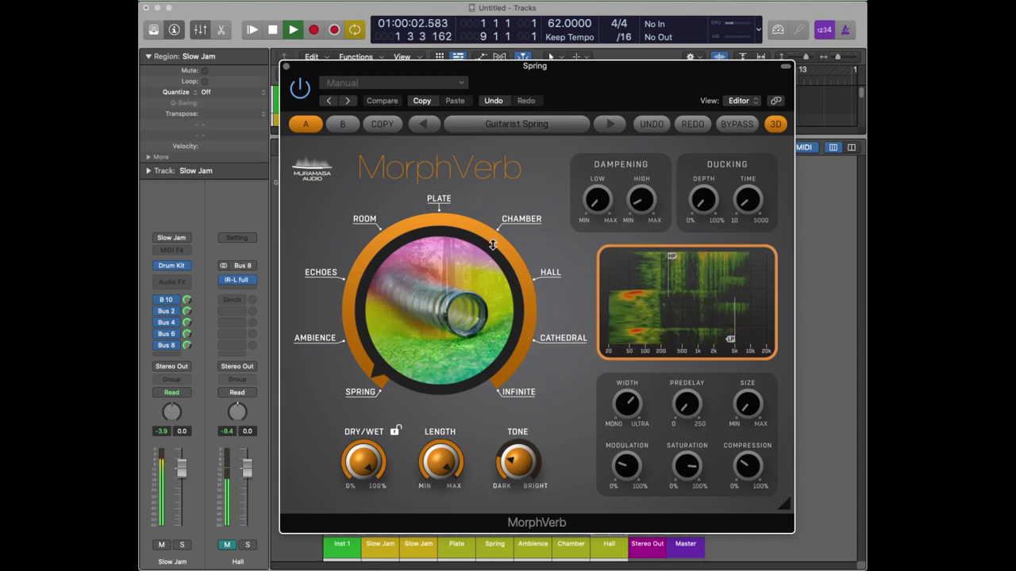
left_click(285, 65)
left_click(486, 530)
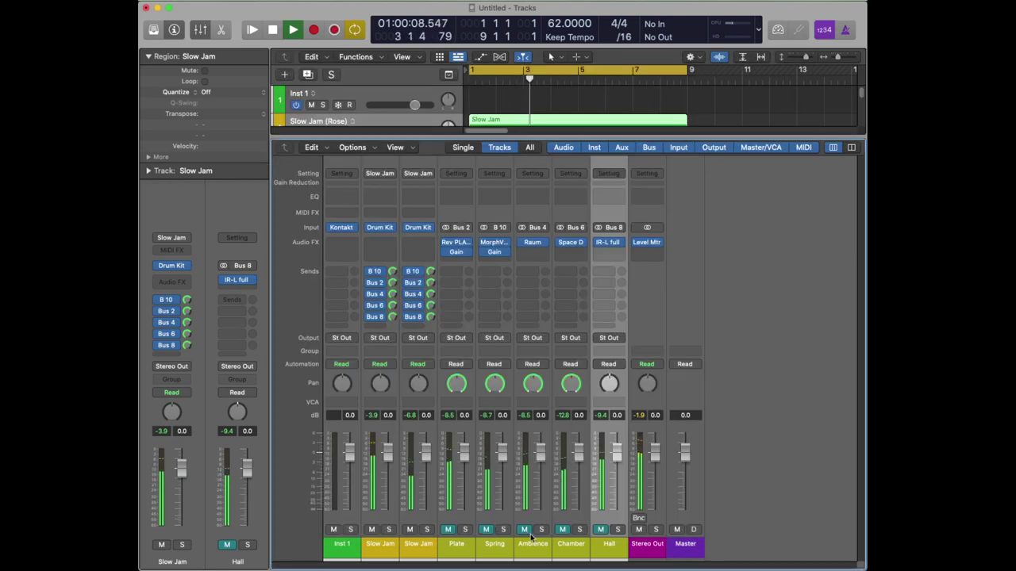
Step: Unmute the Ambience channel to hear it a second time, review its Raum settings and mute it again
left_click(524, 530)
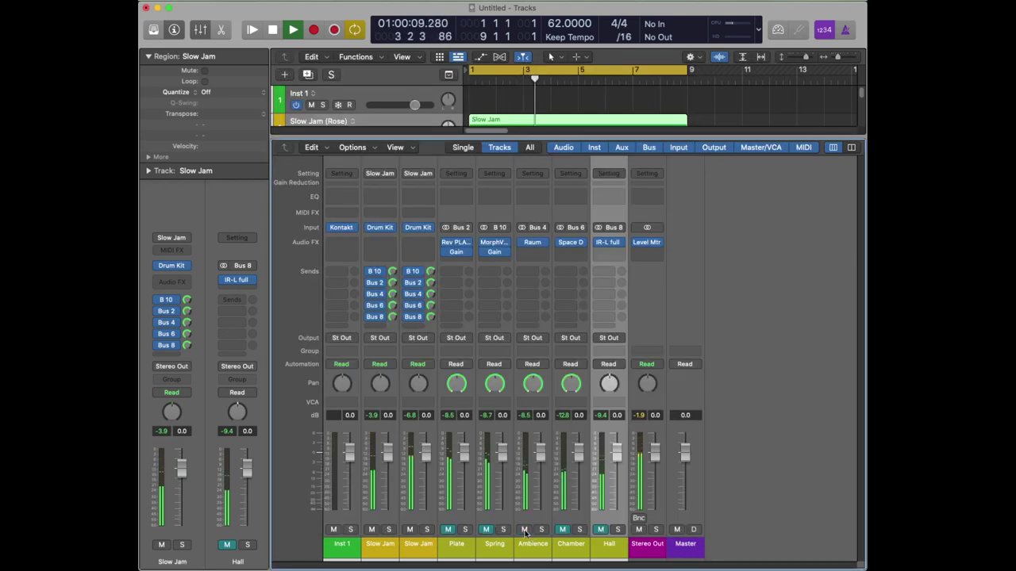
left_click(533, 242)
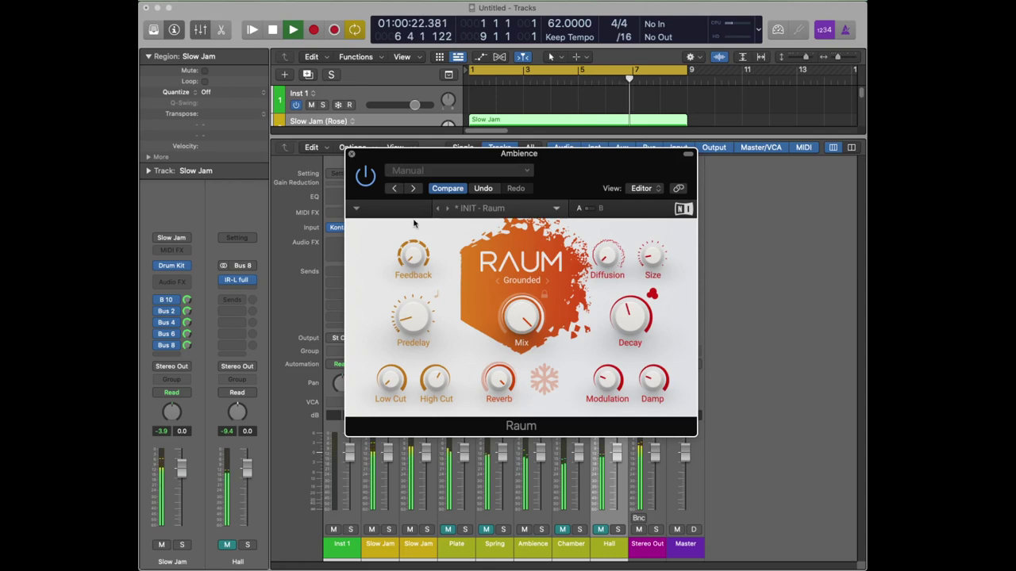
left_click(351, 154)
left_click(523, 530)
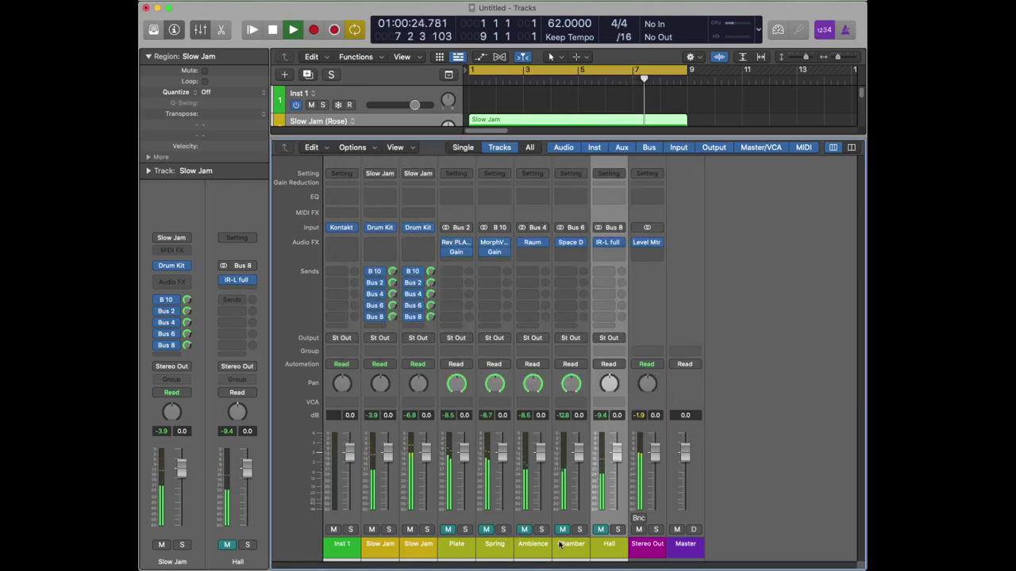
Step: Unmute the Chamber channel to hear it a second time, review its Space Designer settings and close the plug-in
left_click(563, 530)
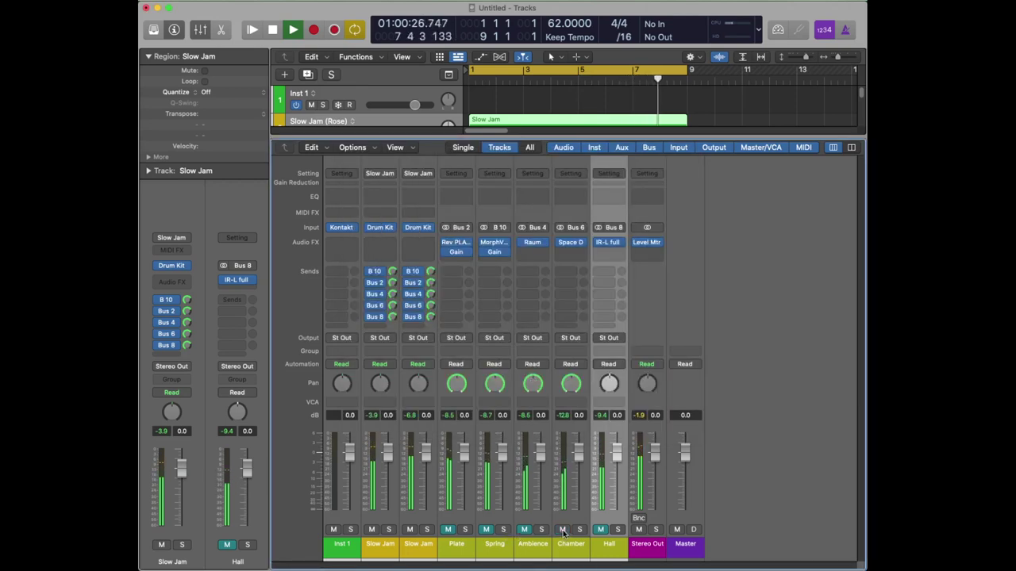
left_click(572, 244)
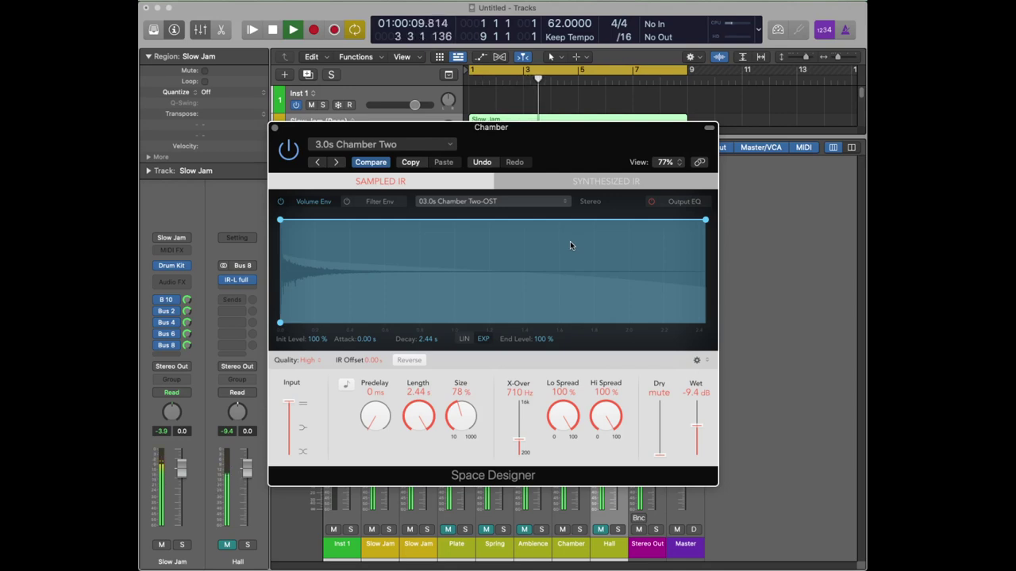
left_click(275, 128)
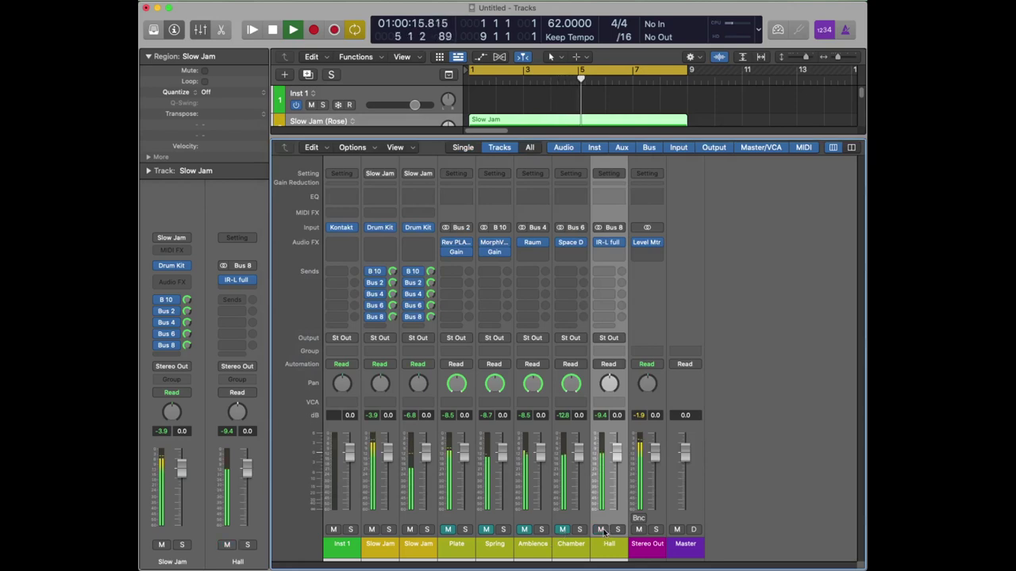
Step: Review the IR-L full reverb while the Hall channel plays unmuted, moving its window clear of the channel faders
left_click(611, 243)
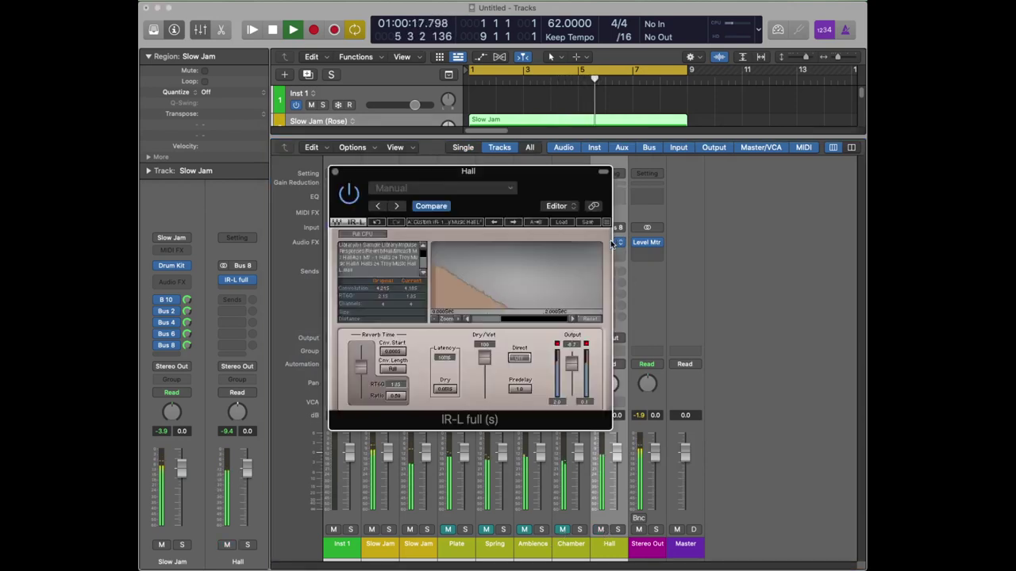
left_click_drag(487, 164, 510, 184)
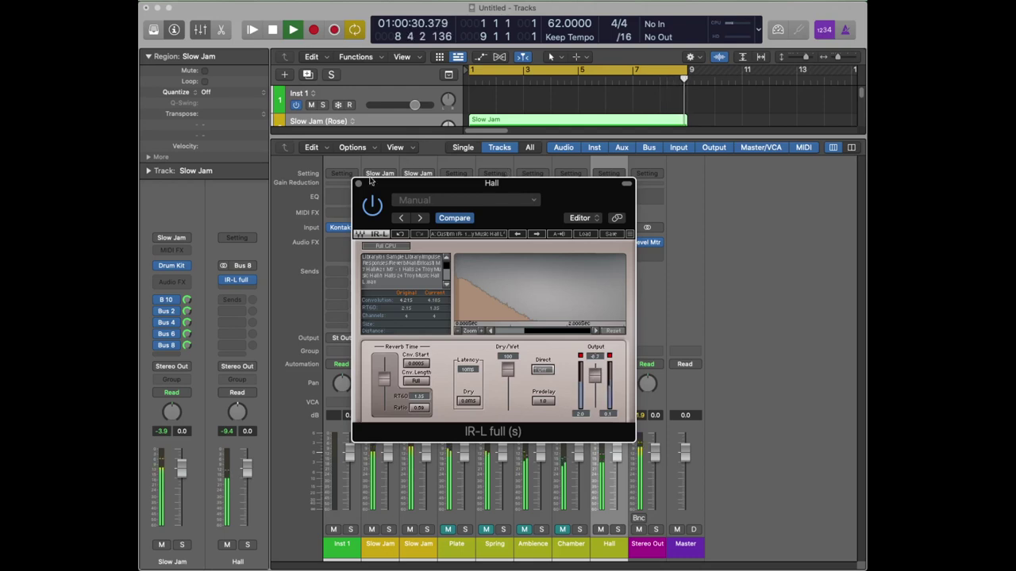
left_click_drag(370, 182, 488, 65)
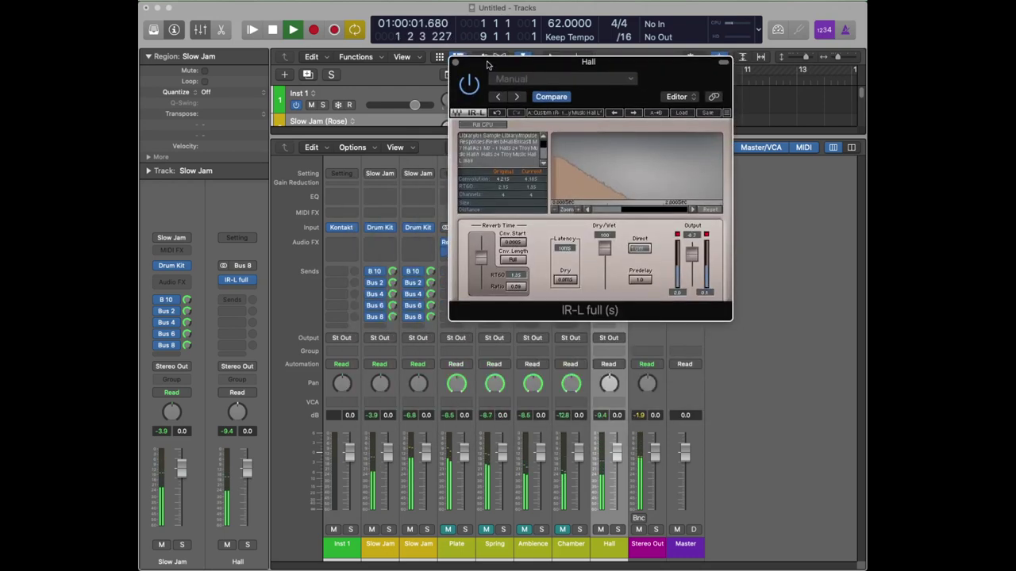
Step: Close the Hall plug-in, then lower the Plate through Hall faders together to -∞ and unmute the reverb channels
left_click(455, 62)
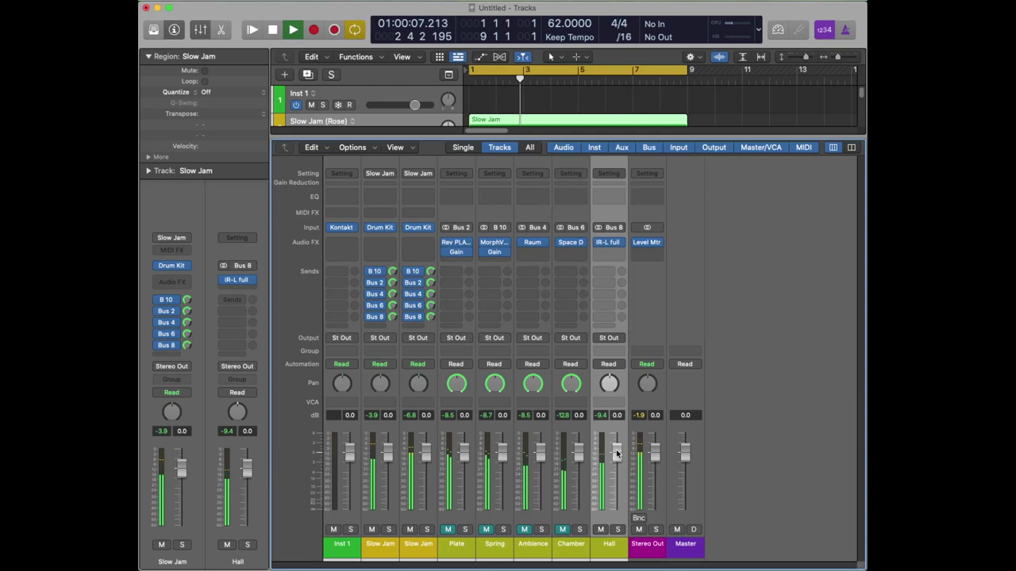
left_click_drag(583, 454, 462, 451)
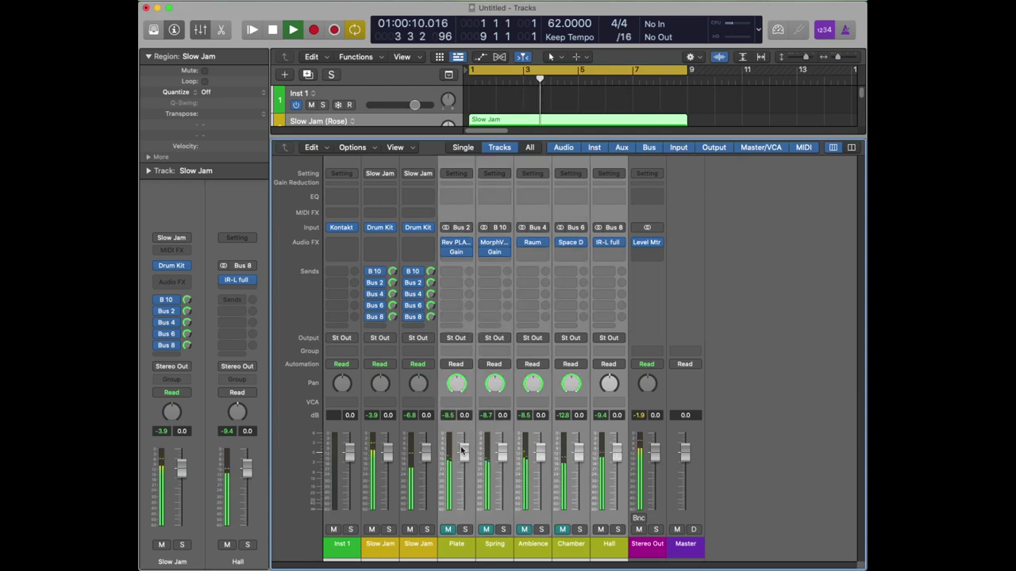
left_click_drag(462, 451, 464, 569)
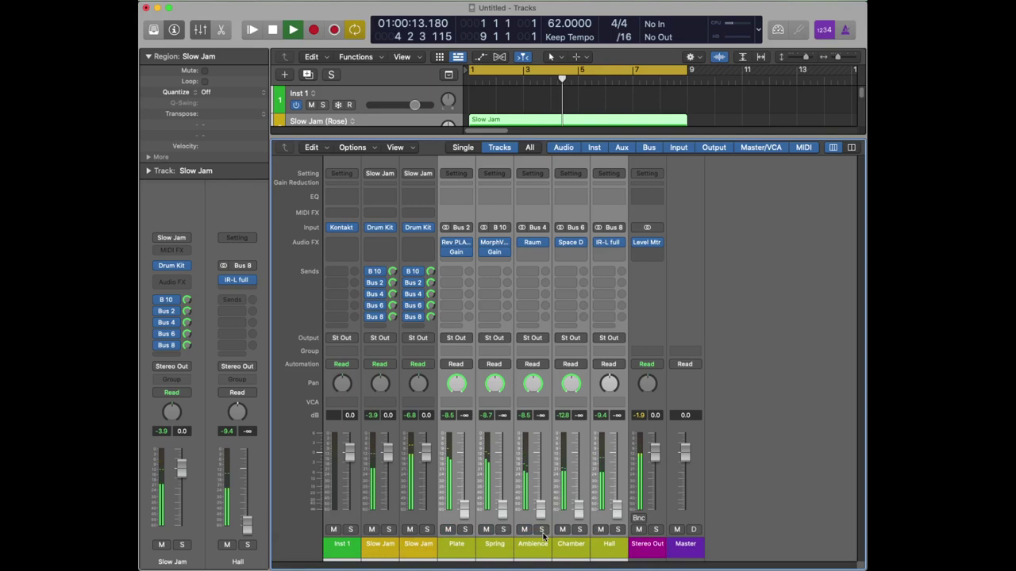
Step: Raise the reverb faders individually: Plate to -15.4 dB, Spring to -24.0, Ambience to -12.6, Chamber to -17.8 and Hall to -24.5
left_click(456, 476)
left_click_drag(464, 512, 464, 487)
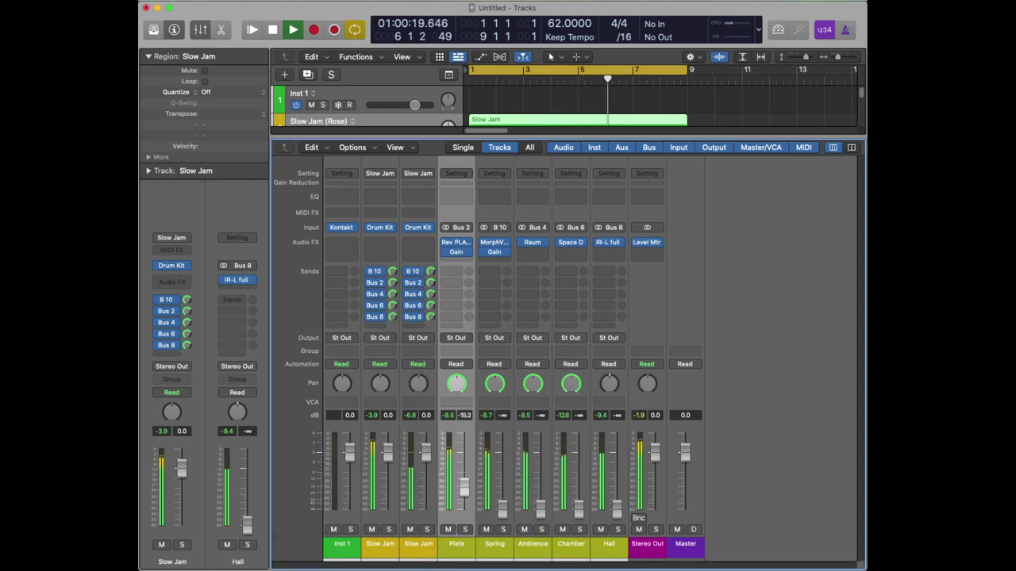
left_click_drag(502, 508, 541, 480)
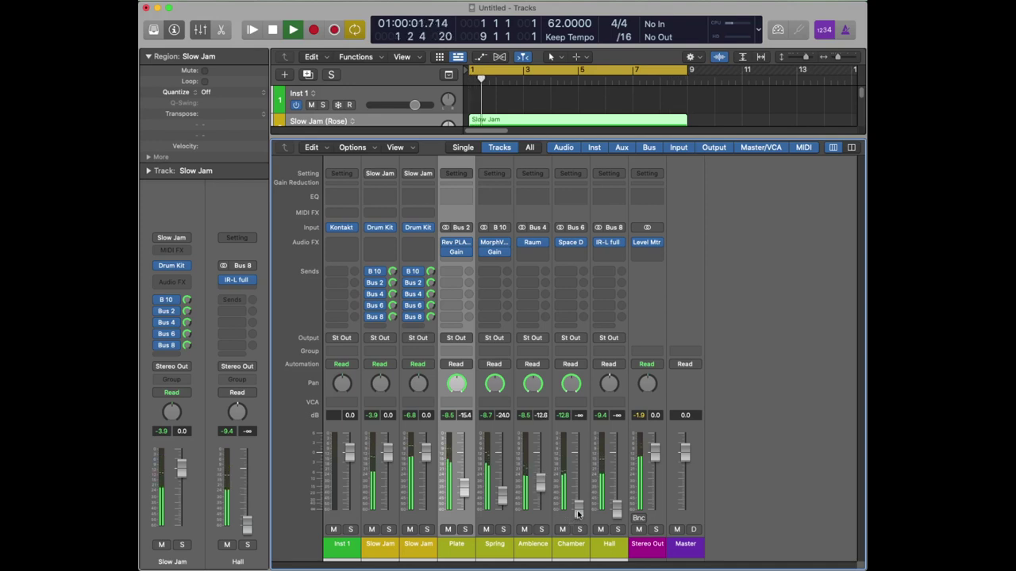
left_click_drag(578, 514, 618, 495)
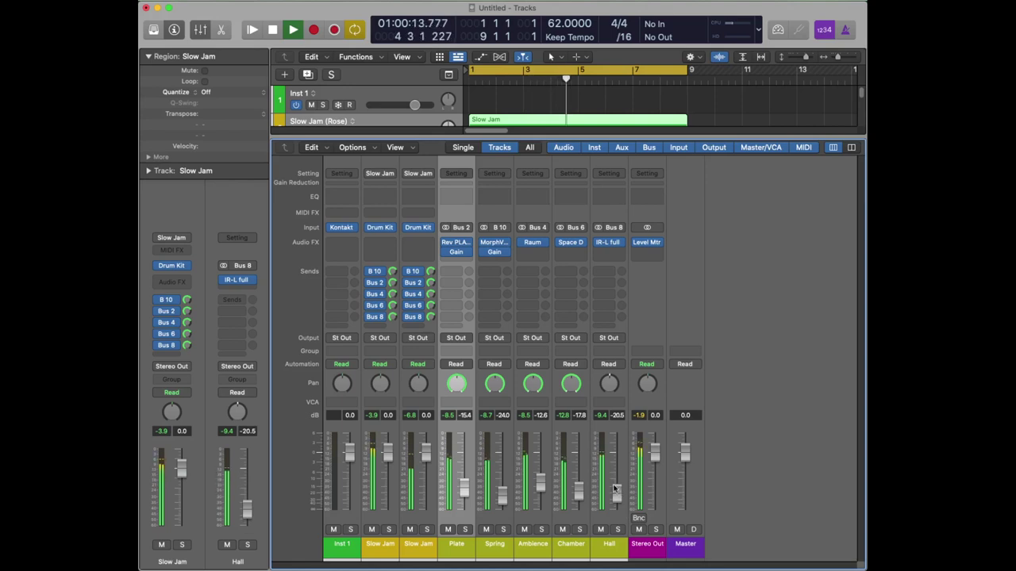
left_click_drag(615, 494, 616, 497)
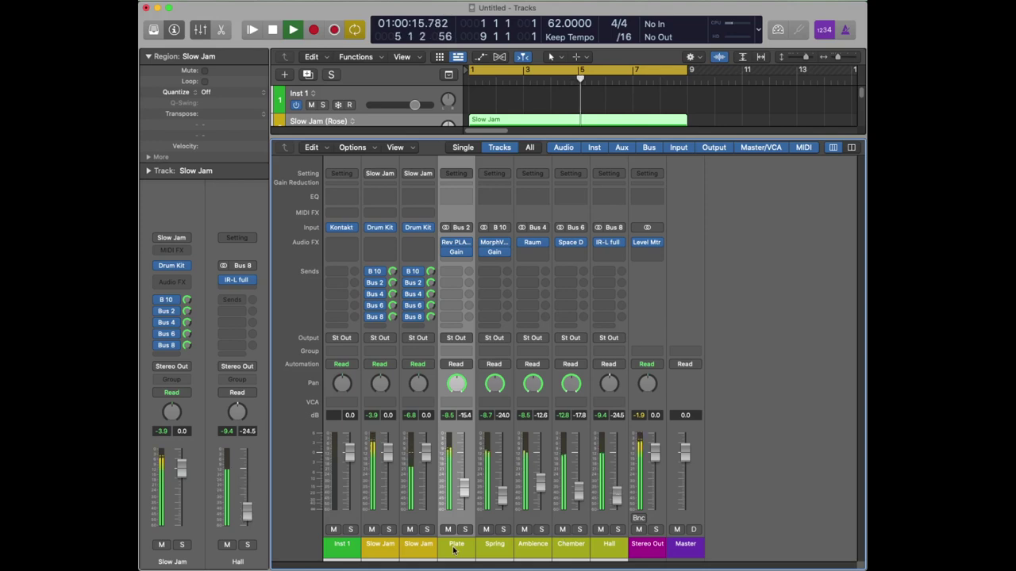
Step: Rebalance the reverb blend by setting Plate to -20.5 dB, Ambience to -10.0 dB and Chamber to -14.4 dB
left_click_drag(467, 487, 465, 495)
left_click_drag(547, 483, 579, 483)
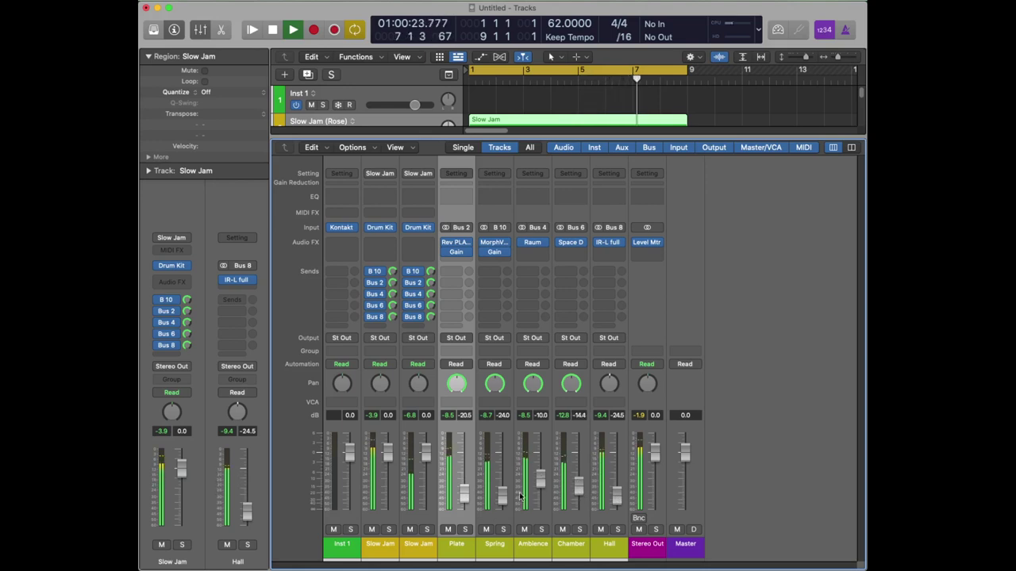